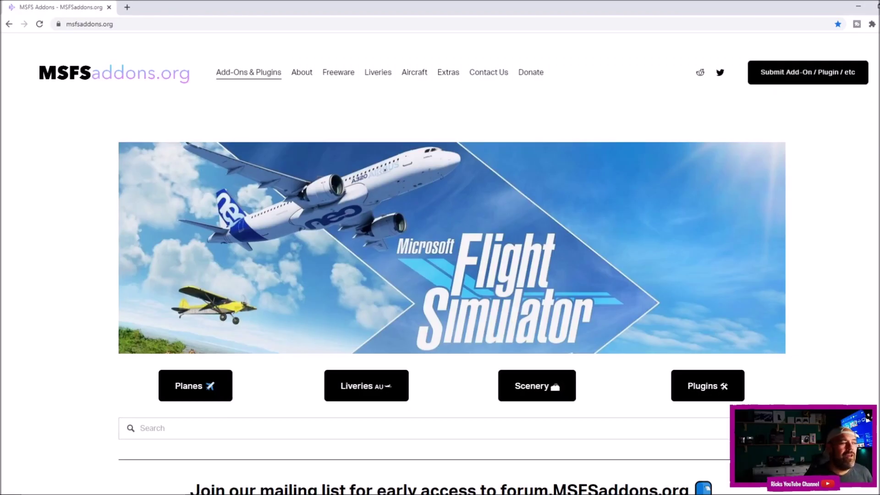
Scroll msfsaddons.org down to the Liveries listings and minimise the browser window.
scroll(496, 356, "down", 6)
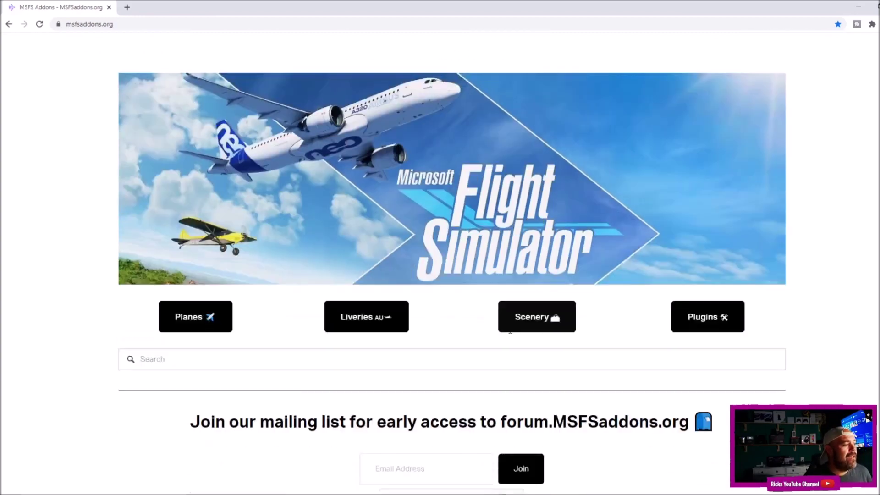
scroll(495, 358, "down", 4)
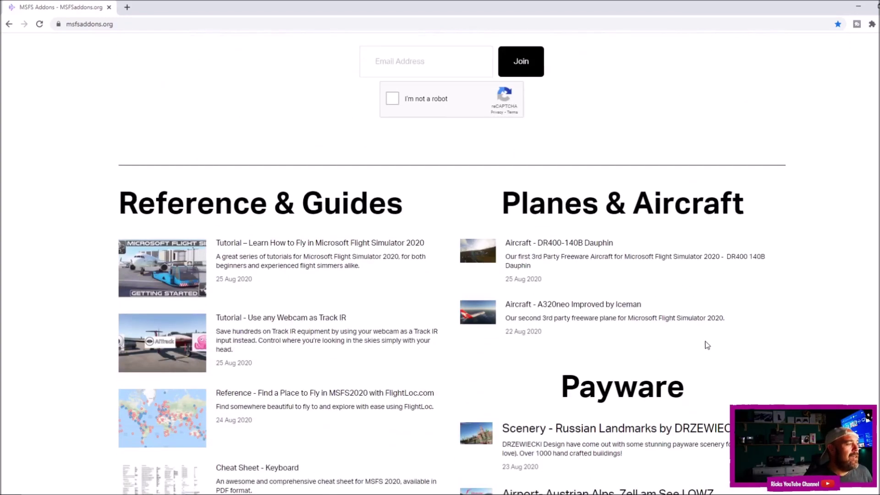
scroll(614, 242, "down", 4)
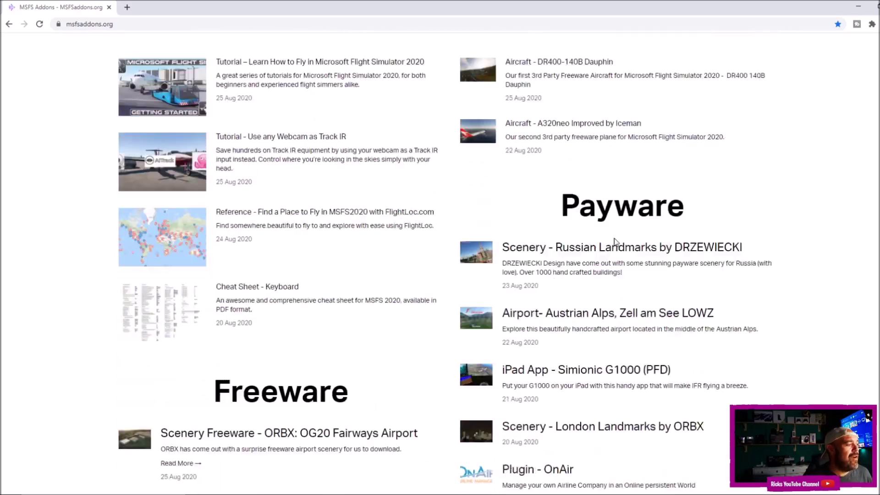
scroll(628, 314, "down", 4)
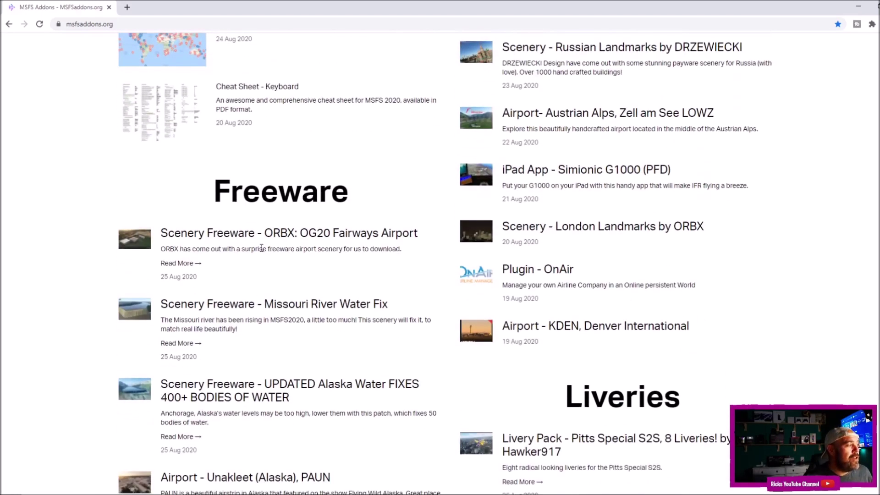
scroll(725, 297, "down", 5)
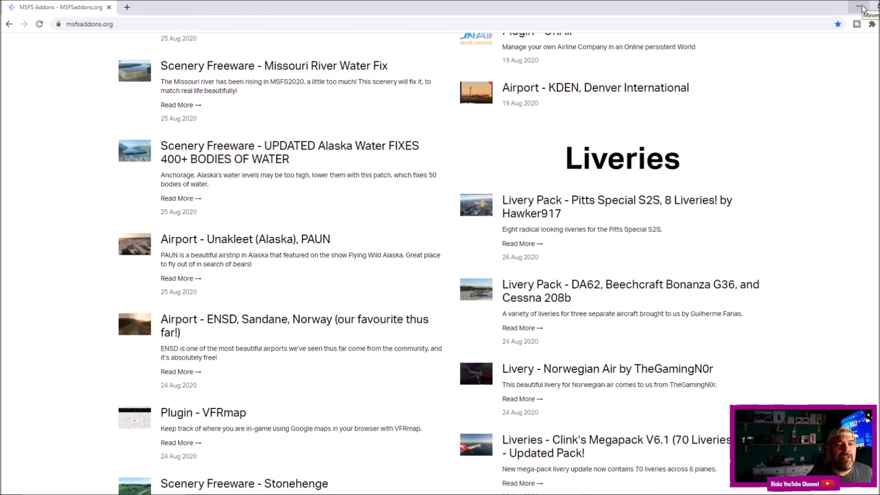
left_click(859, 7)
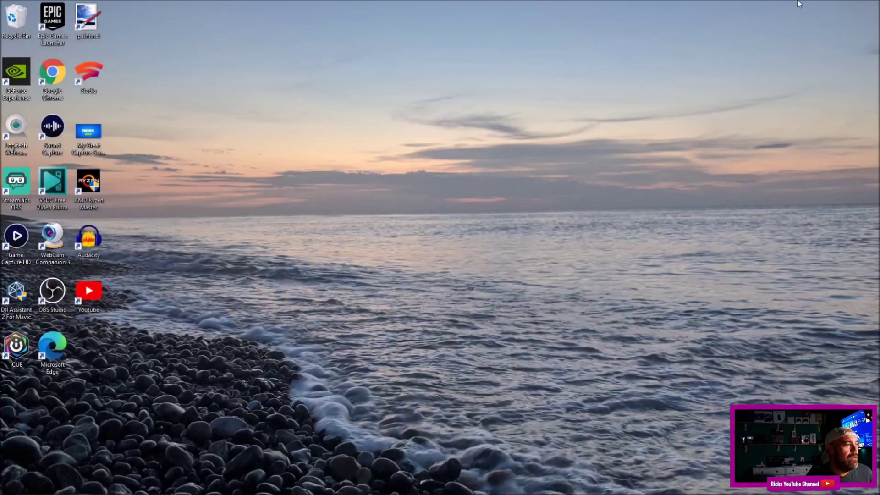
Search the Start menu for 'win' and launch WinRAR.
key("super+s")
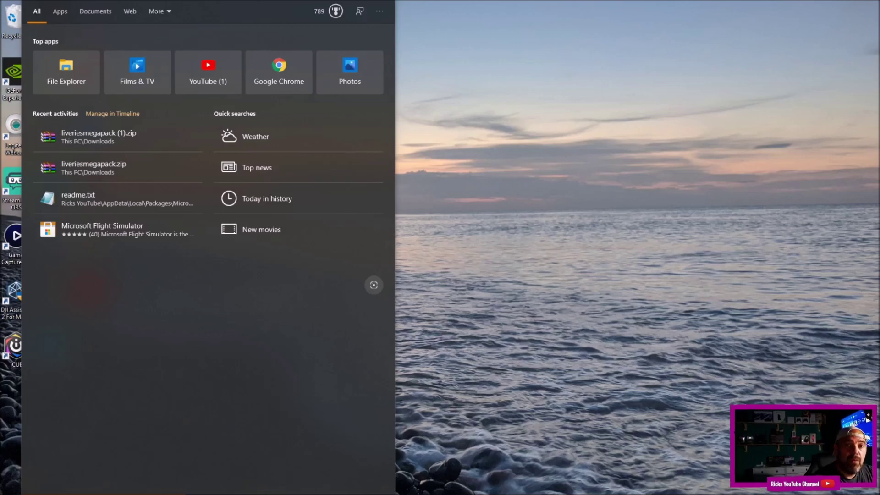
type("win")
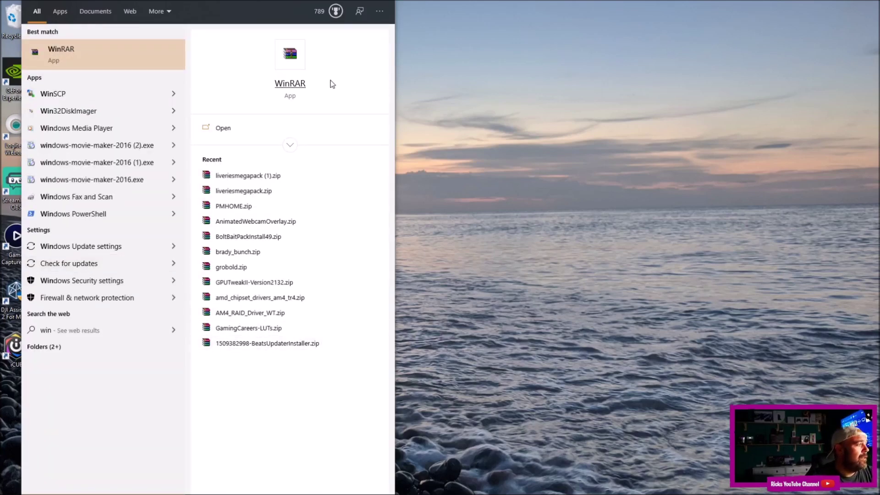
left_click(302, 83)
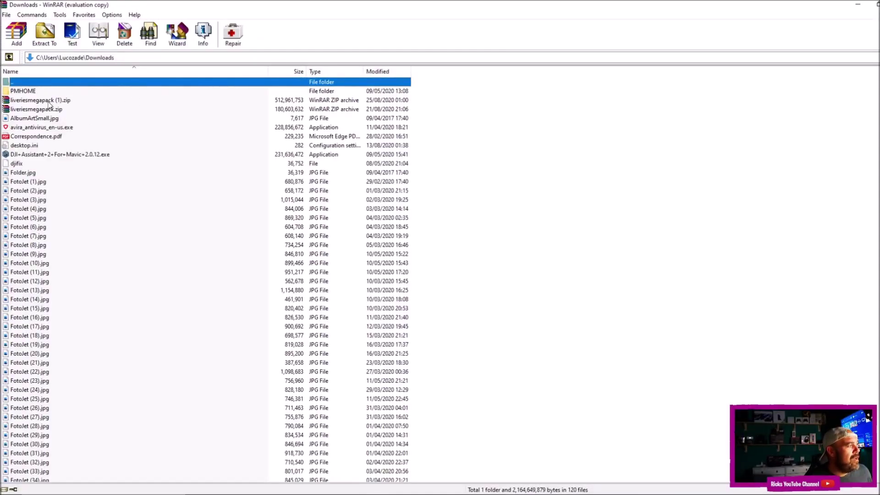
Open liveriesmegapack (1).zip, browse into liveriesmegapack and liveries-747, then return to the livery folder list.
left_click(49, 102)
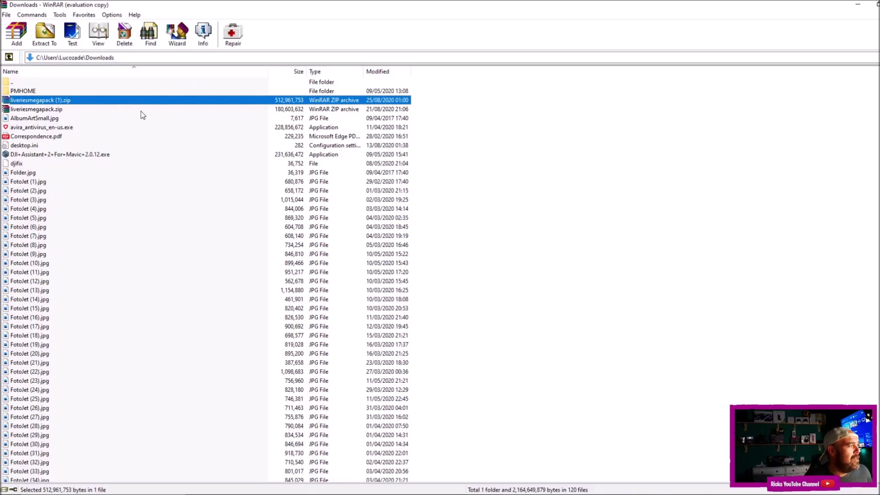
double_click(71, 101)
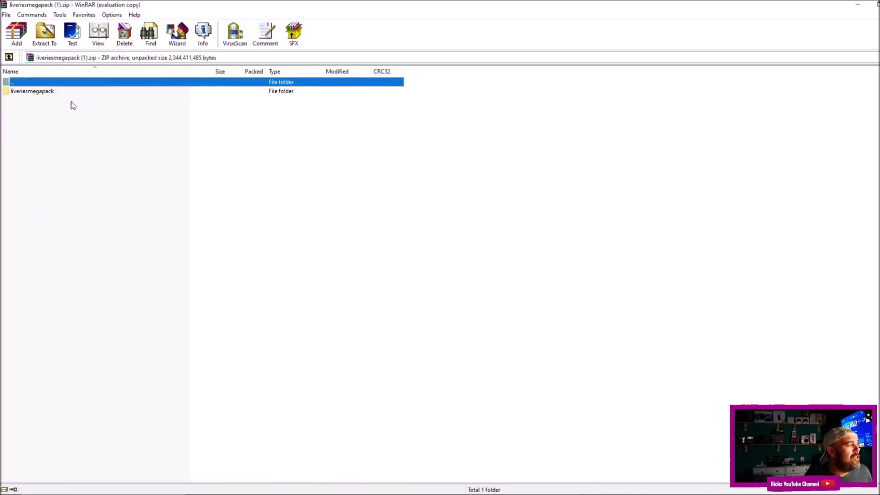
double_click(40, 93)
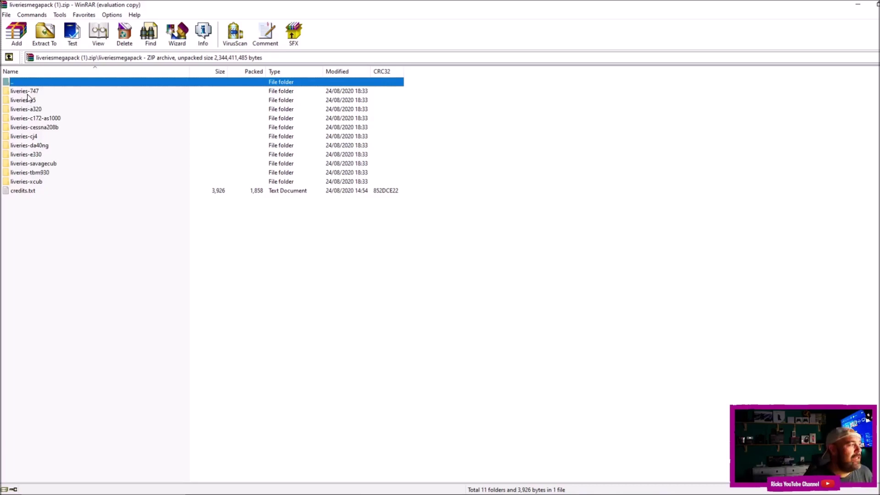
double_click(27, 93)
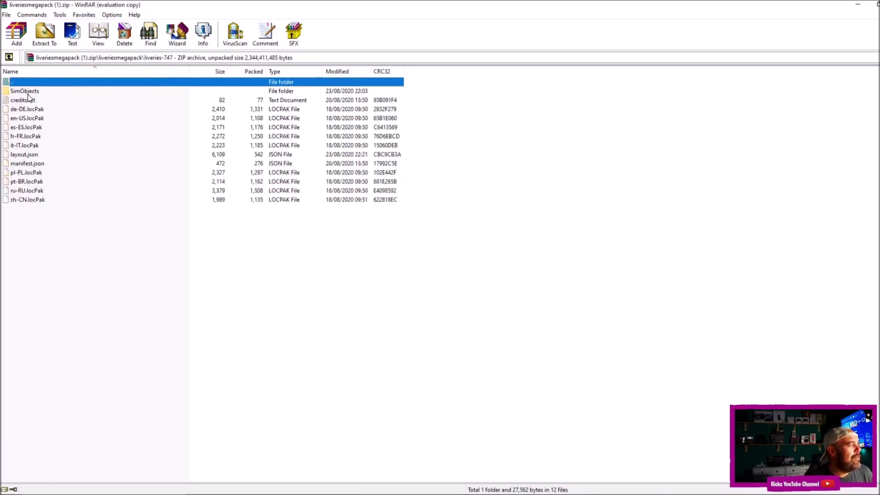
key("BackSpace")
right_click(83, 92)
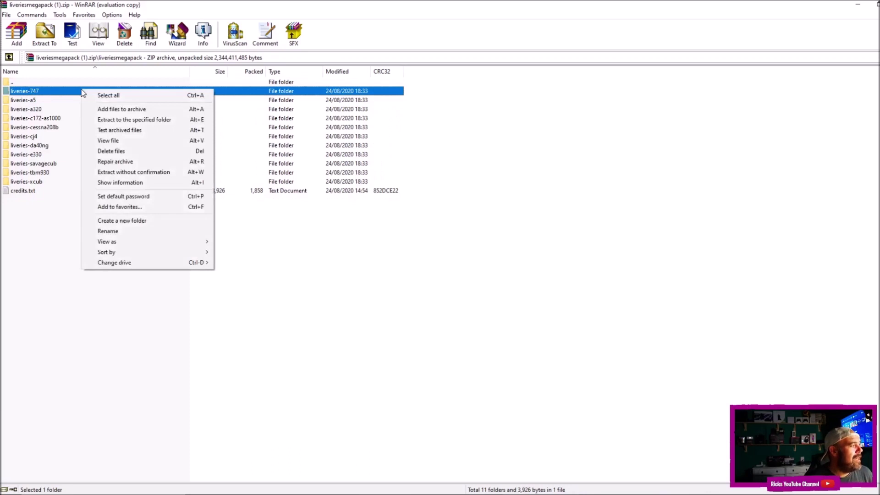
Choose Extract To for liveries-747 and expand R: > WpSystem > account > AppData in the folder tree.
left_click(161, 121)
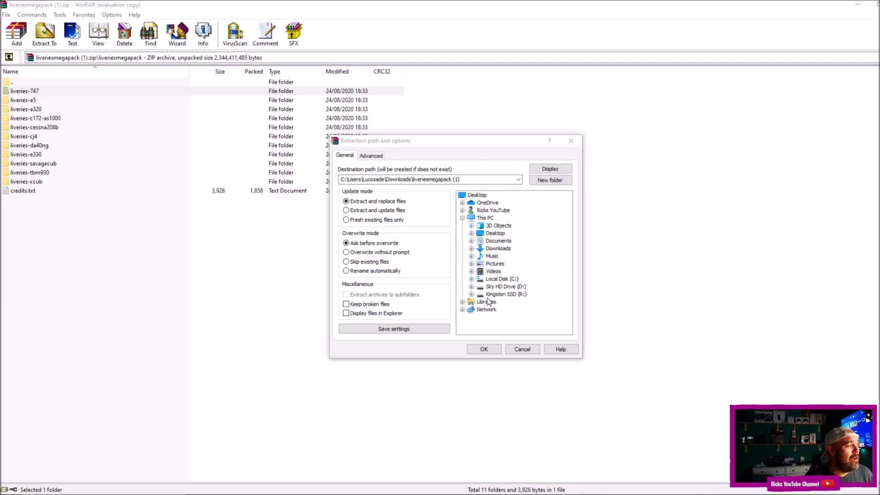
left_click(471, 294)
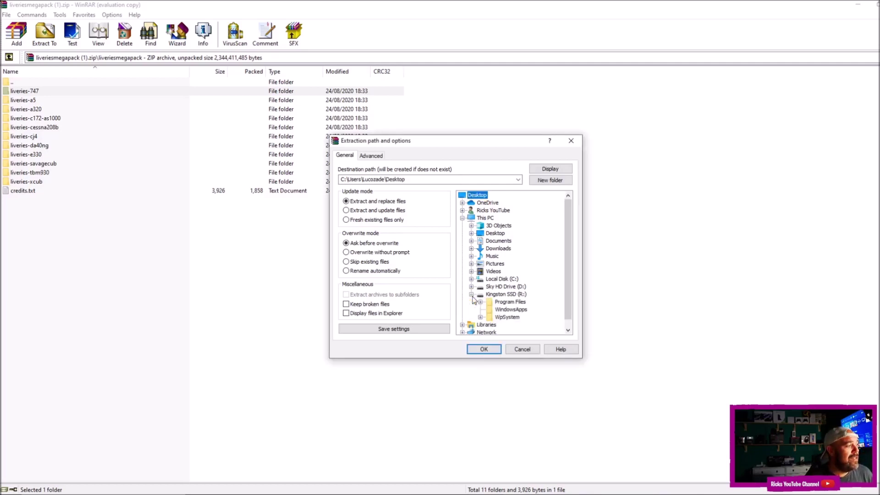
left_click(507, 317)
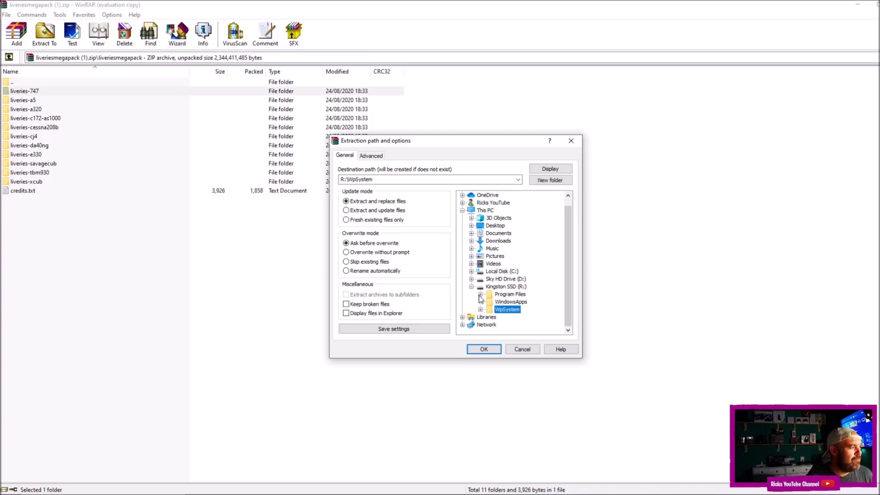
left_click(480, 294)
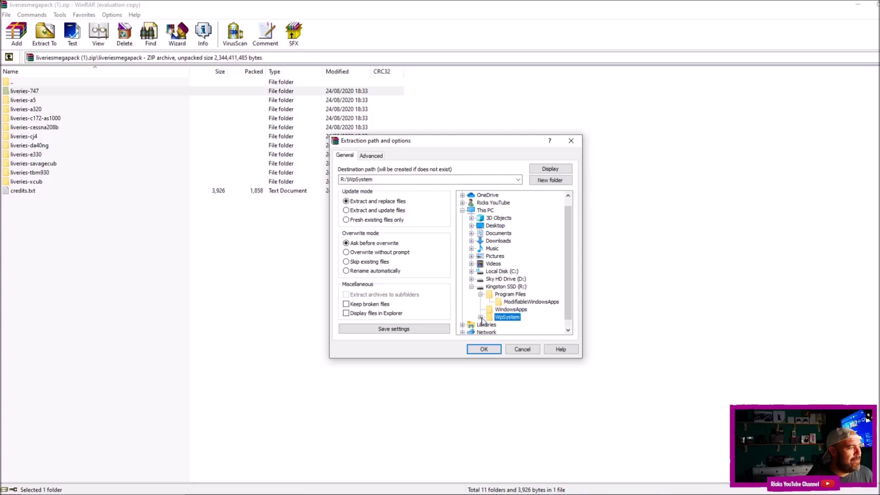
left_click(480, 317)
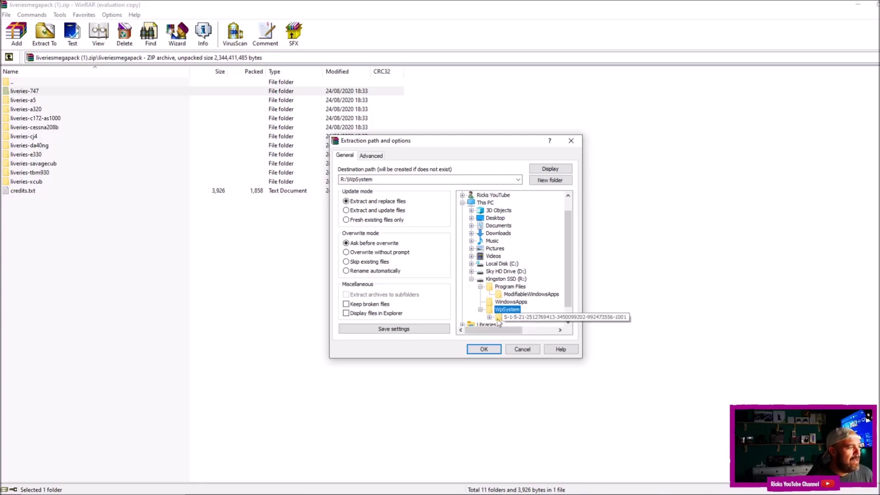
left_click(489, 317)
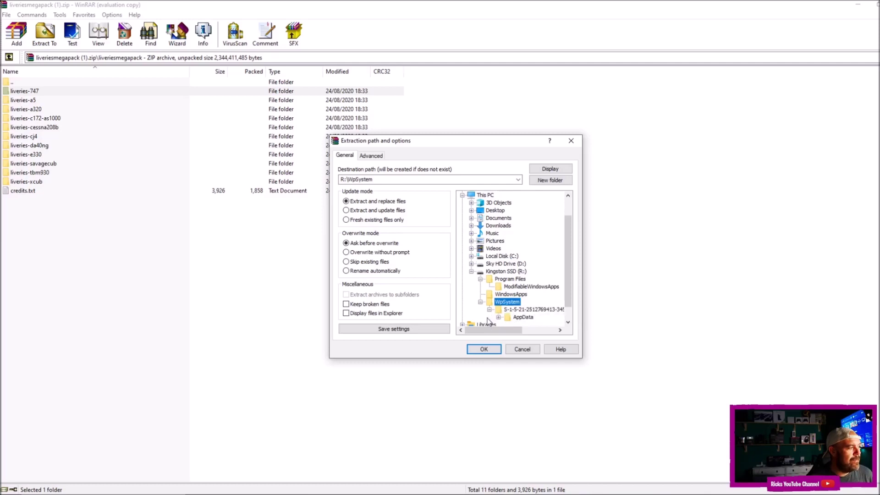
left_click_drag(491, 329, 503, 336)
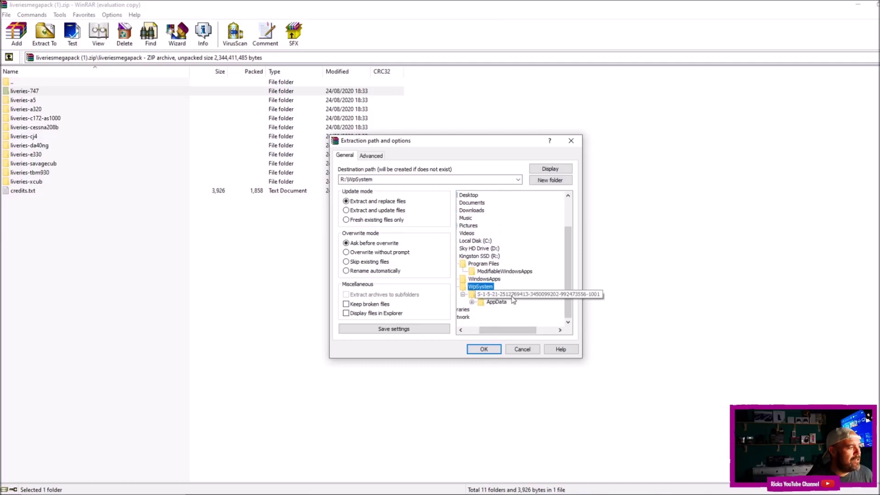
left_click(471, 317)
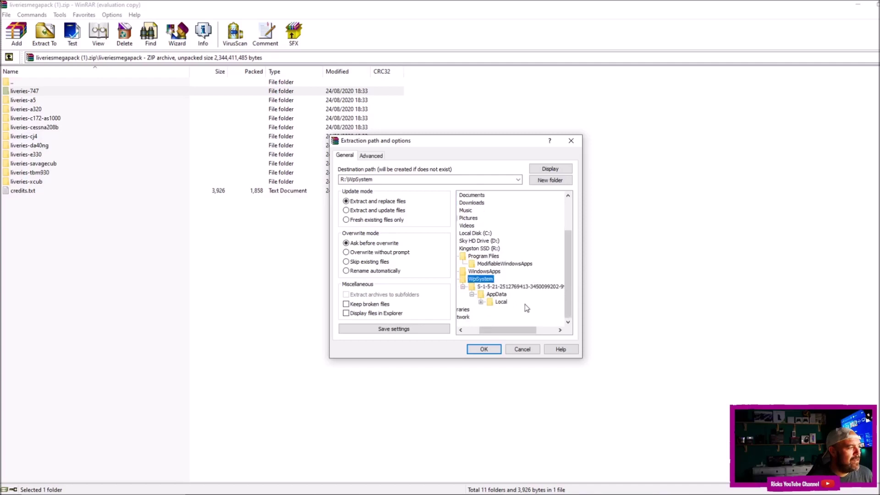
Expand Local > Packages > Microsoft.FlightSimulator > LocalCache > Packages, pick Community, and start extracting.
left_click(480, 301)
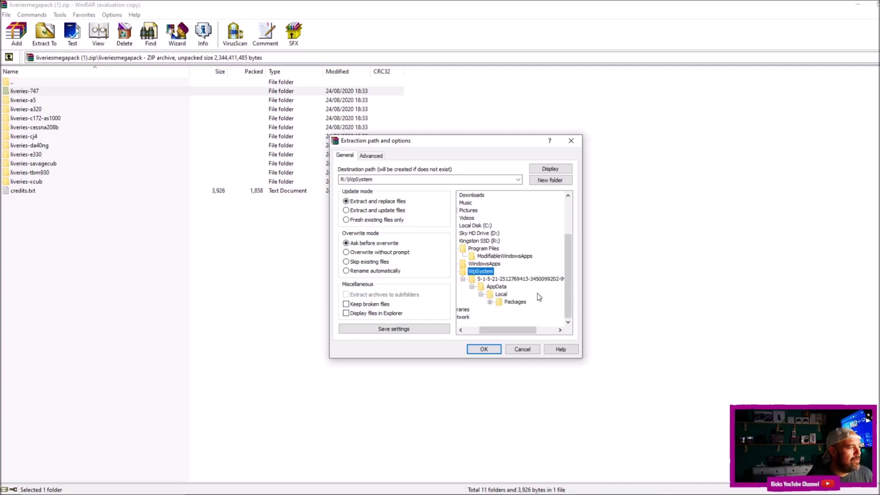
left_click(490, 301)
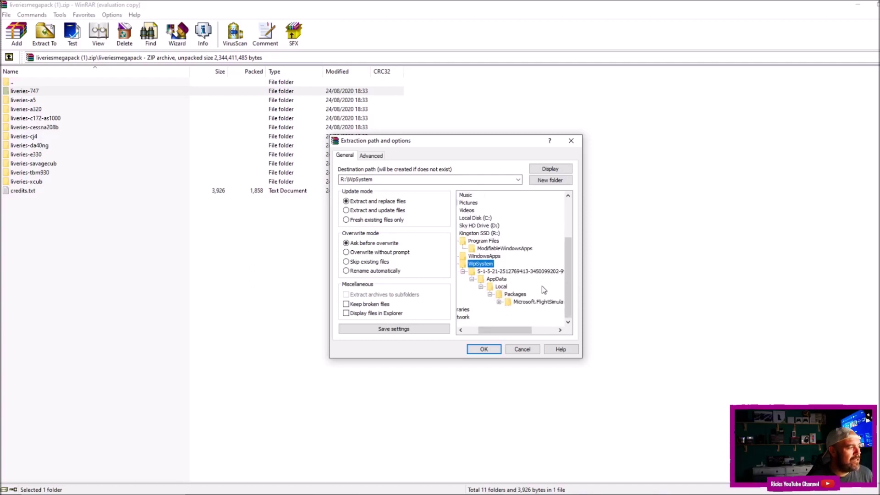
mouse_move(513, 331)
left_mouse_down()
mouse_move(522, 329)
mouse_move(512, 325)
left_mouse_up()
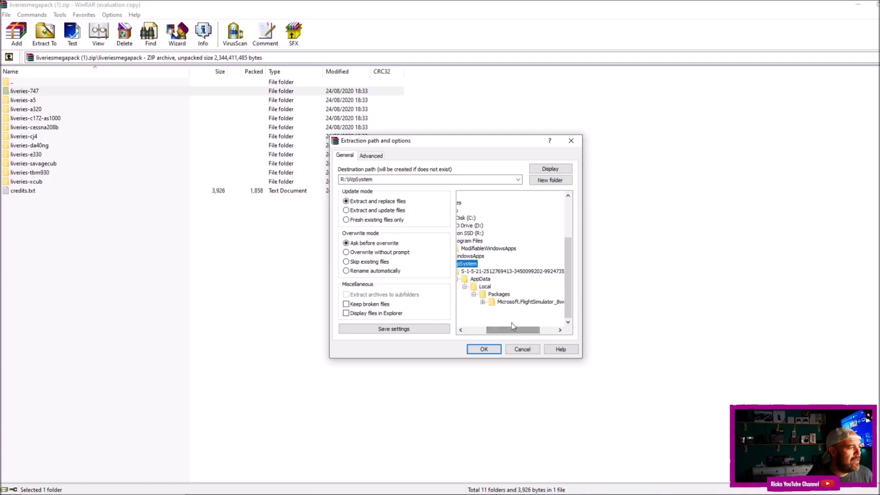
left_click(483, 301)
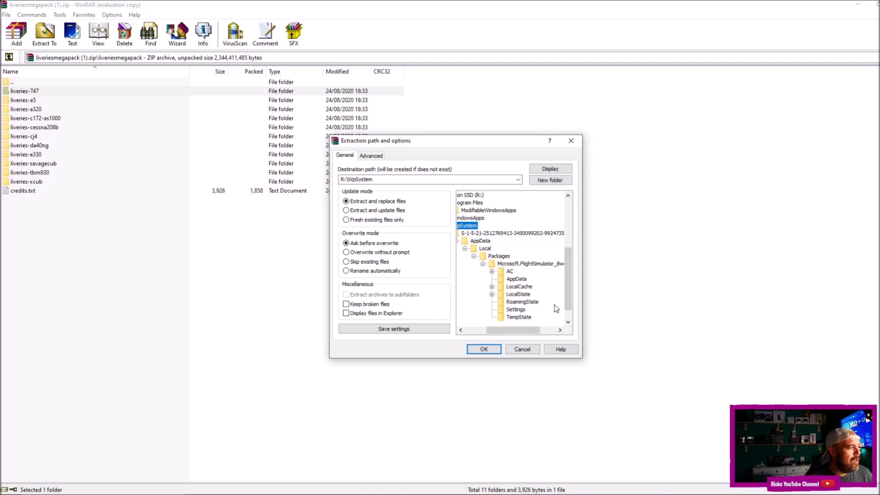
left_click(492, 286)
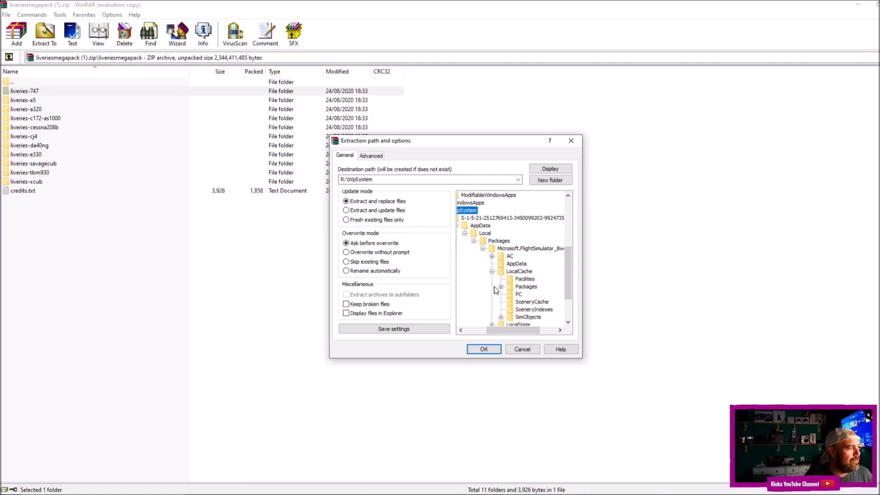
left_click(501, 287)
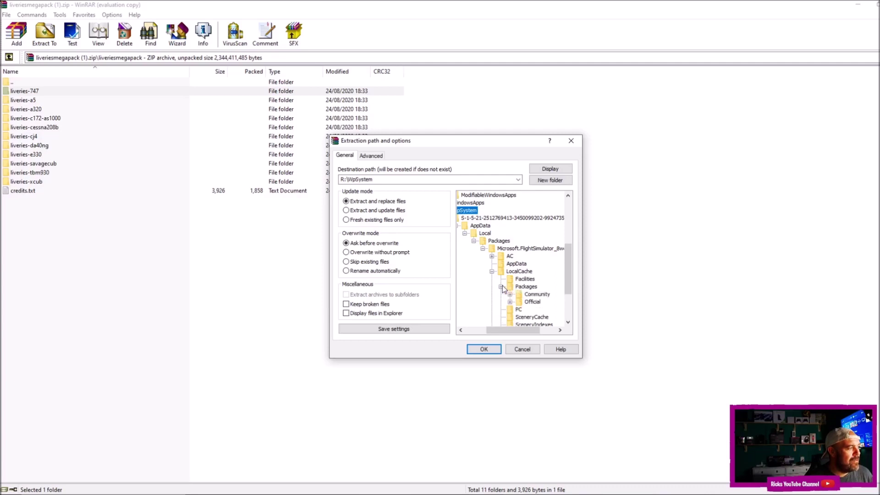
left_click(530, 295)
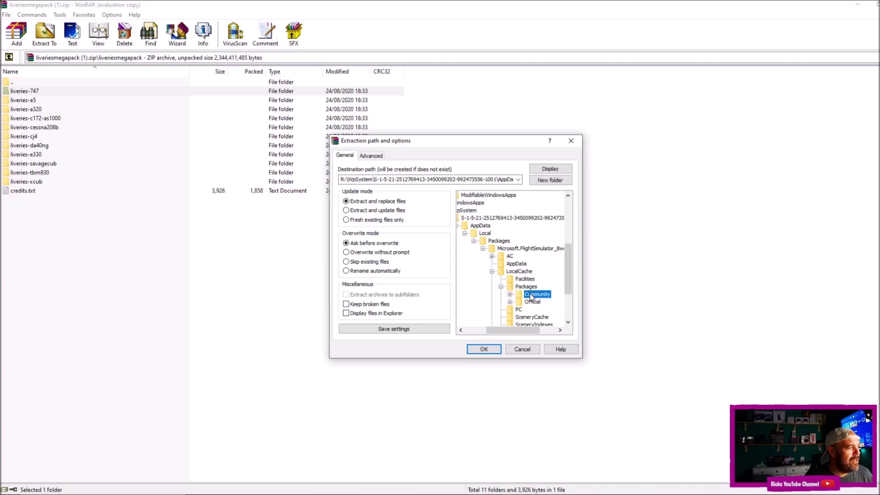
left_click(484, 350)
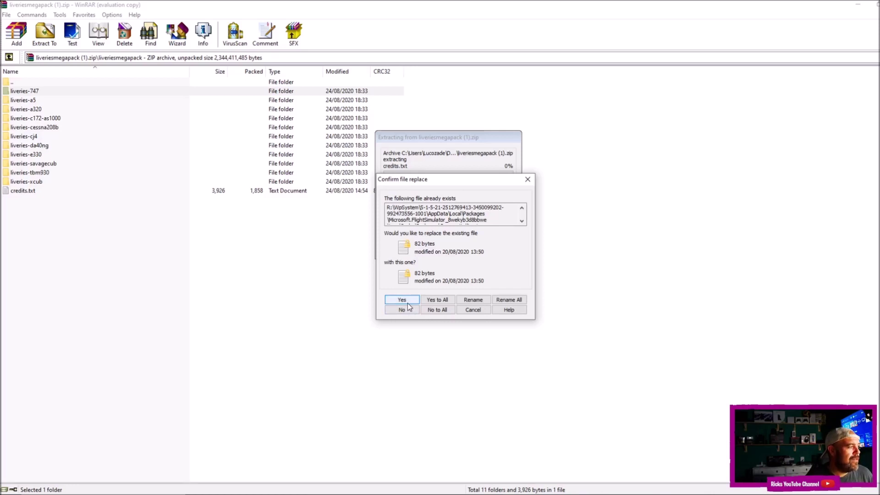
Allow replacing existing files with Yes, then Yes to All.
left_click(408, 301)
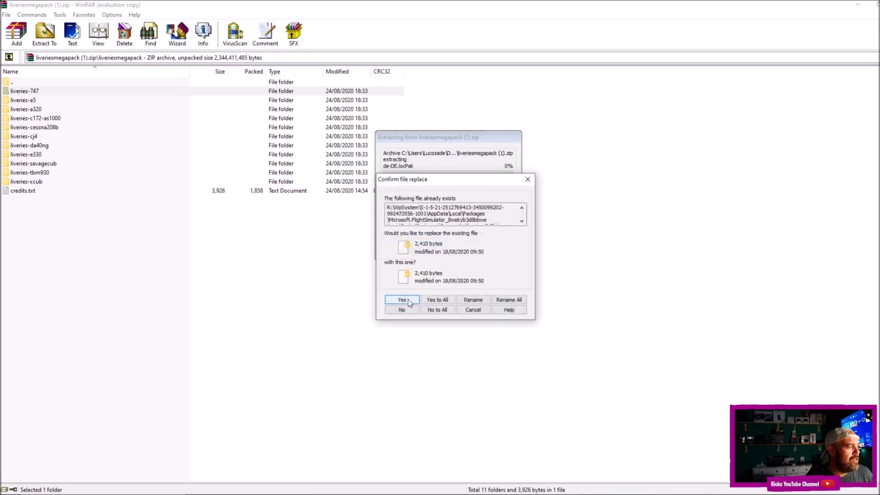
left_click(435, 298)
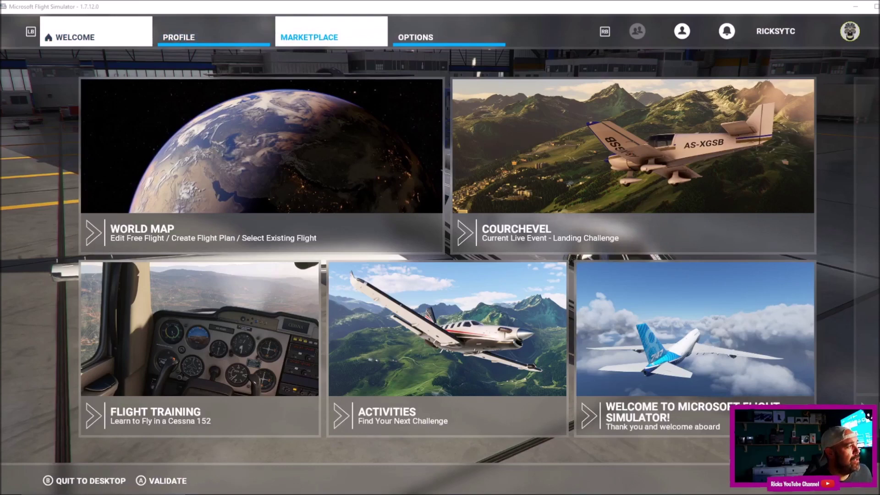
In Profile > My Hangar, switch to the Boeing 747-8 Intercontinental, then go home.
left_click(331, 37)
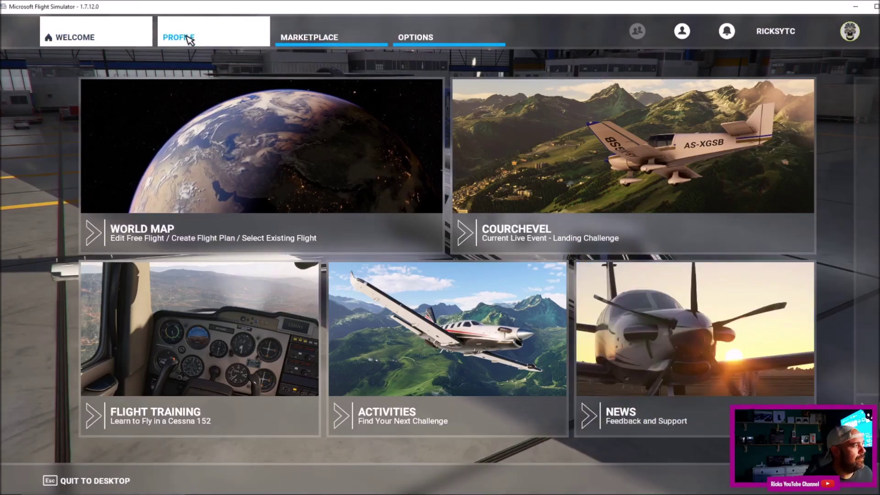
left_click(188, 38)
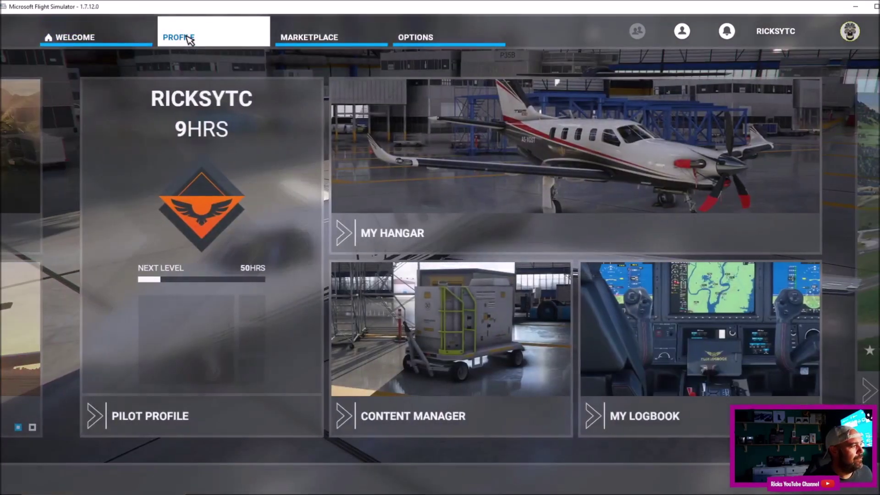
left_click(403, 231)
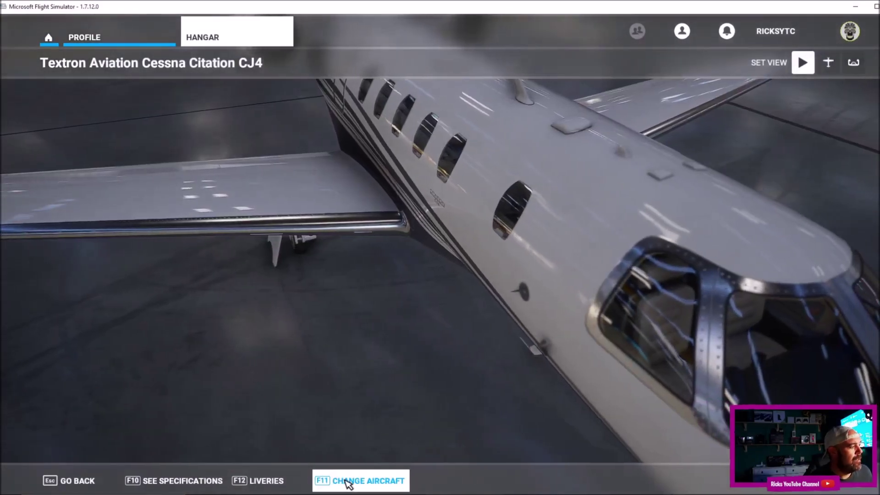
left_click(348, 481)
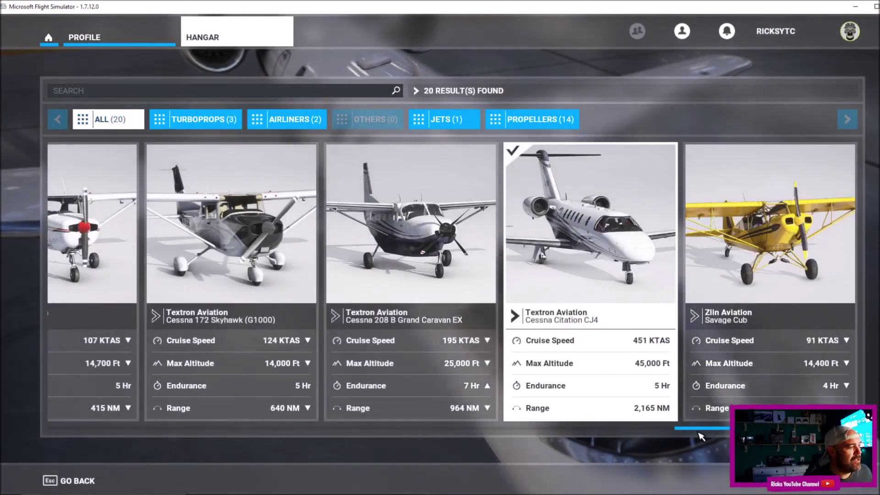
left_click_drag(524, 449, 43, 418)
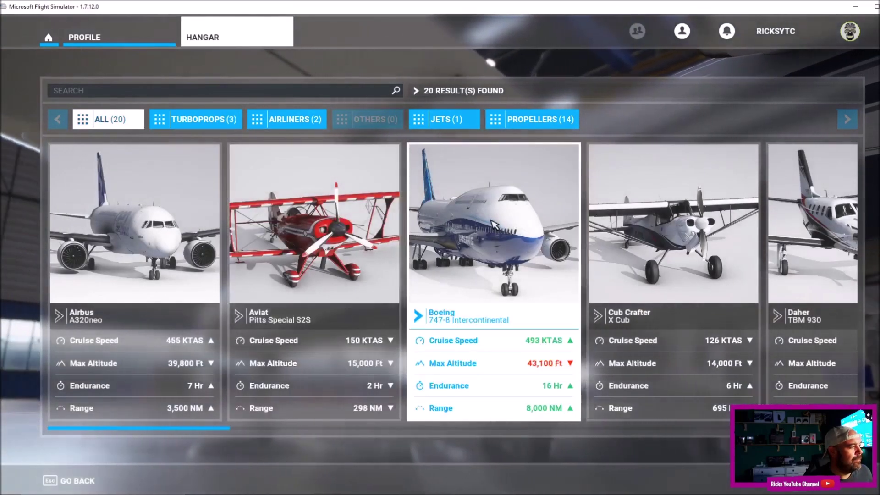
left_click(493, 223)
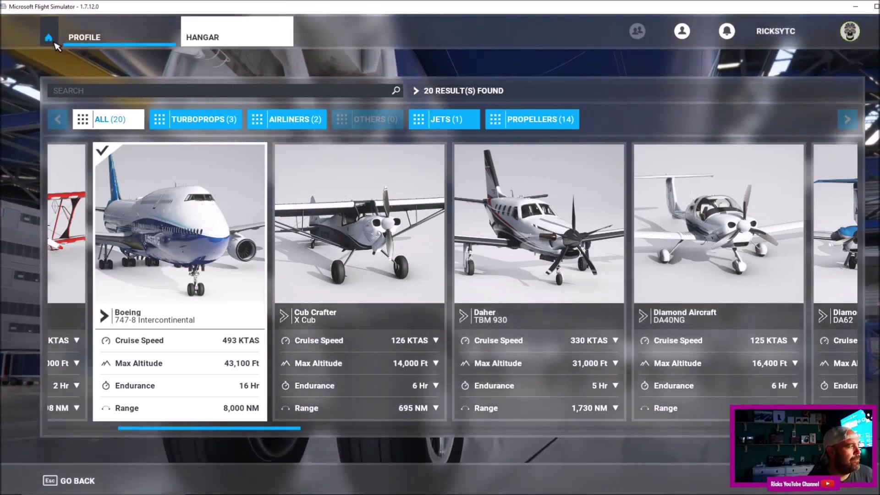
left_click(49, 40)
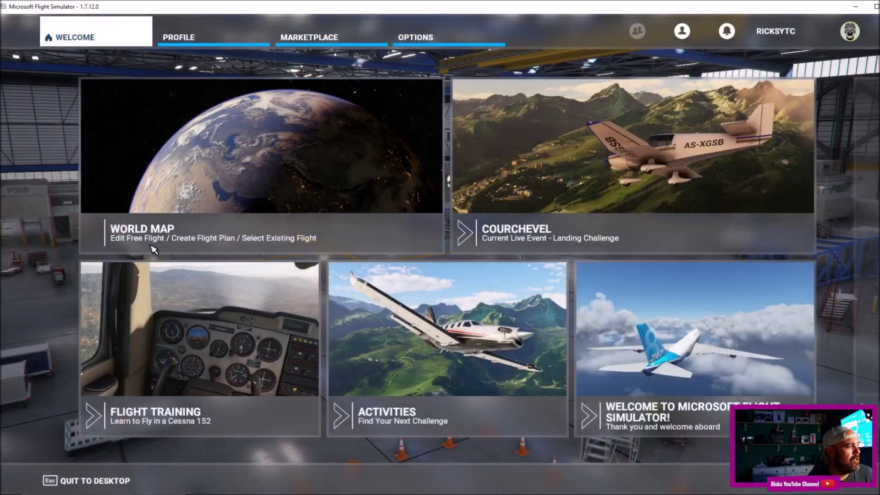
From World Map's aircraft card, apply the 747-8i Korean Air Left ver livery, then go home.
left_click(153, 248)
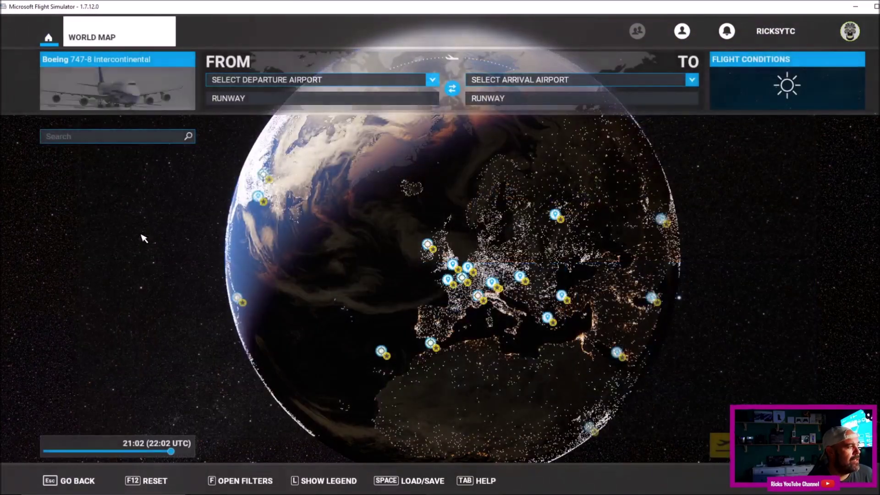
left_click(114, 81)
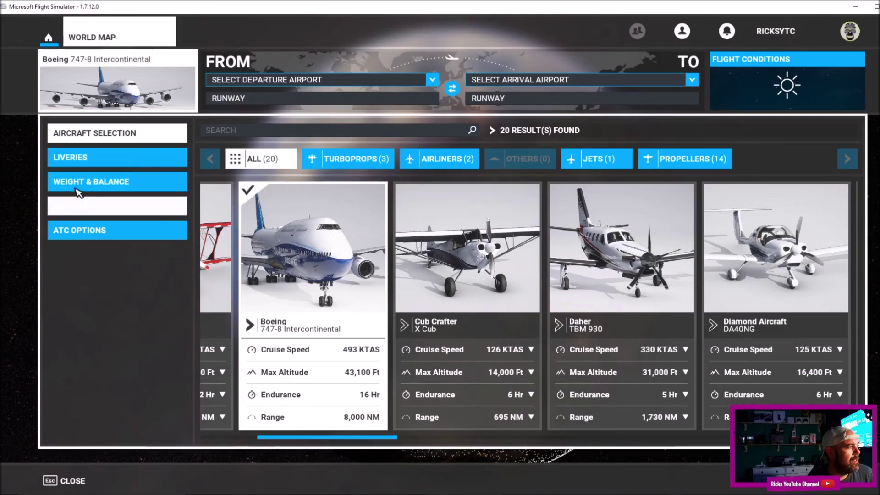
left_click(80, 158)
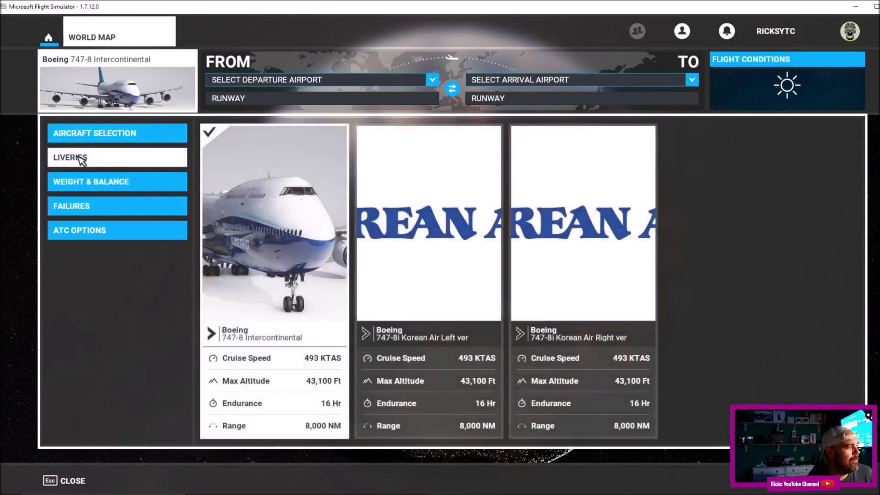
left_click(445, 272)
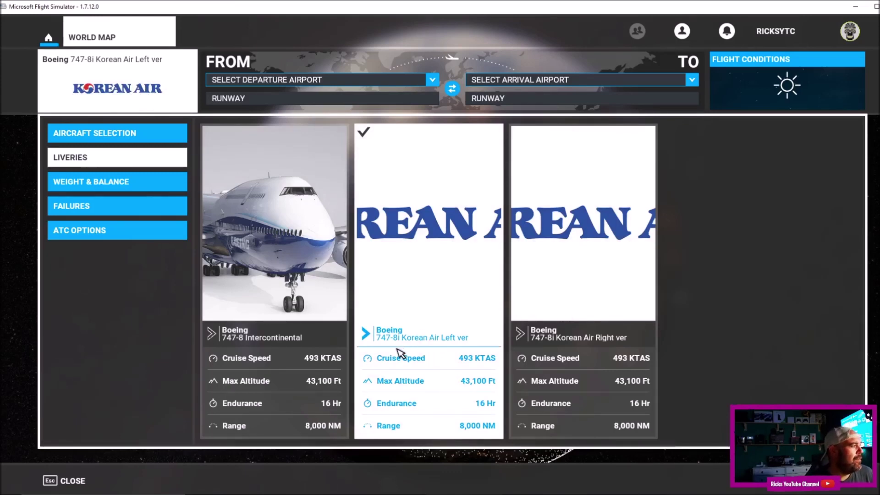
left_click(49, 39)
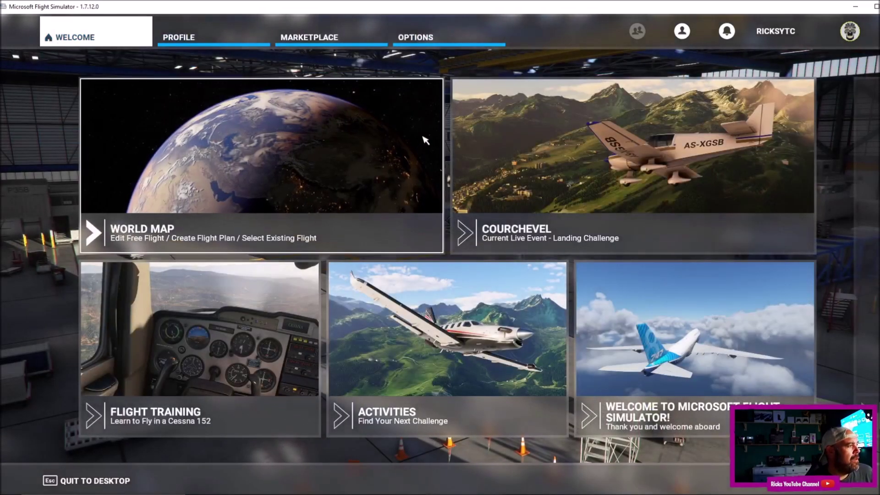
Open Profile > My Hangar to view the 747 in its Korean Air livery.
left_click(203, 42)
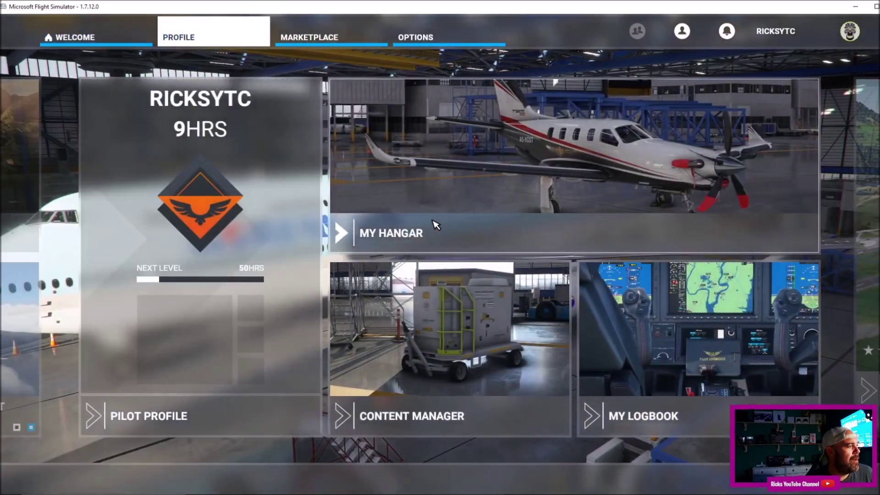
left_click(433, 222)
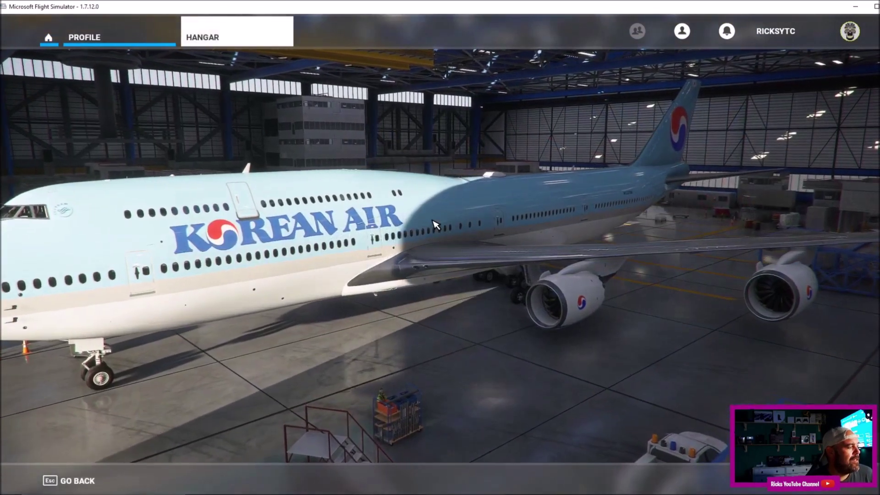